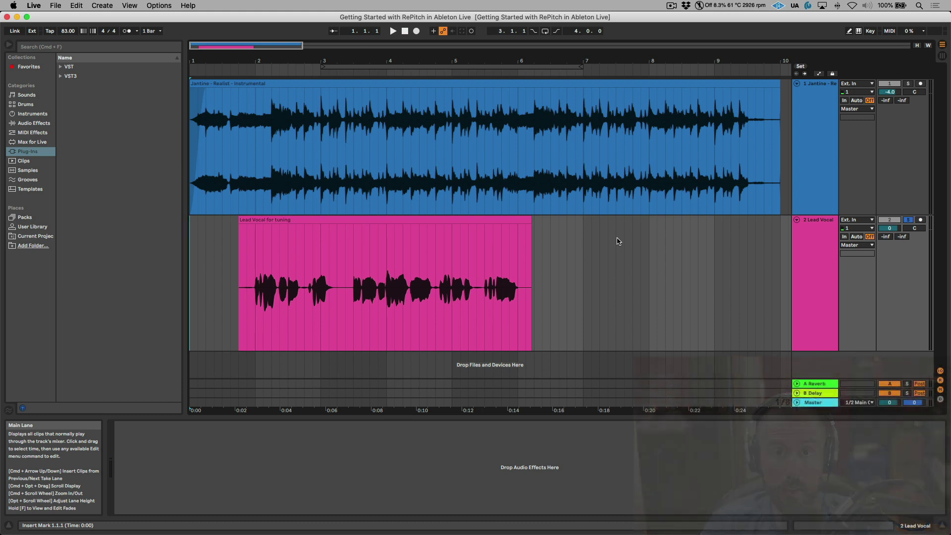
# - Play the instrumental with the lead vocal and stop playback around bar 6
pyautogui.press('space')
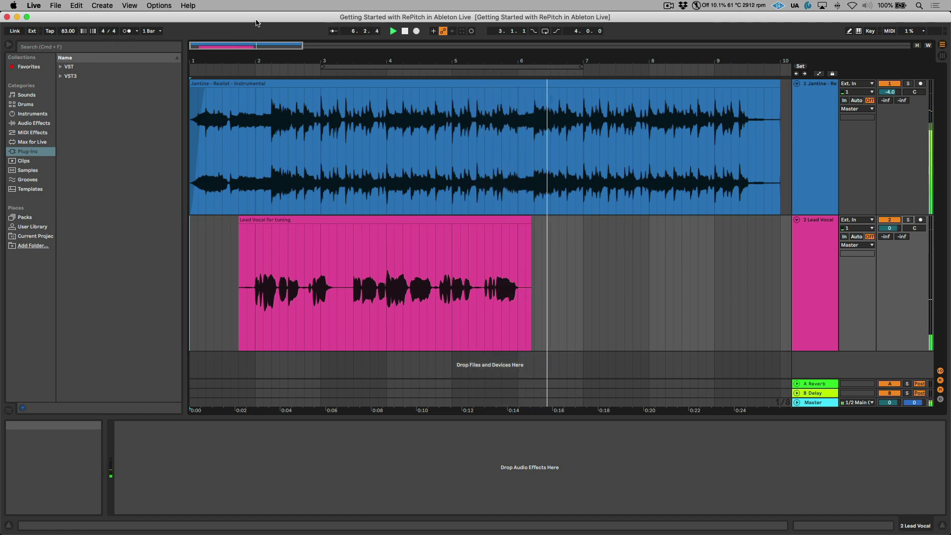
pyautogui.press('space')
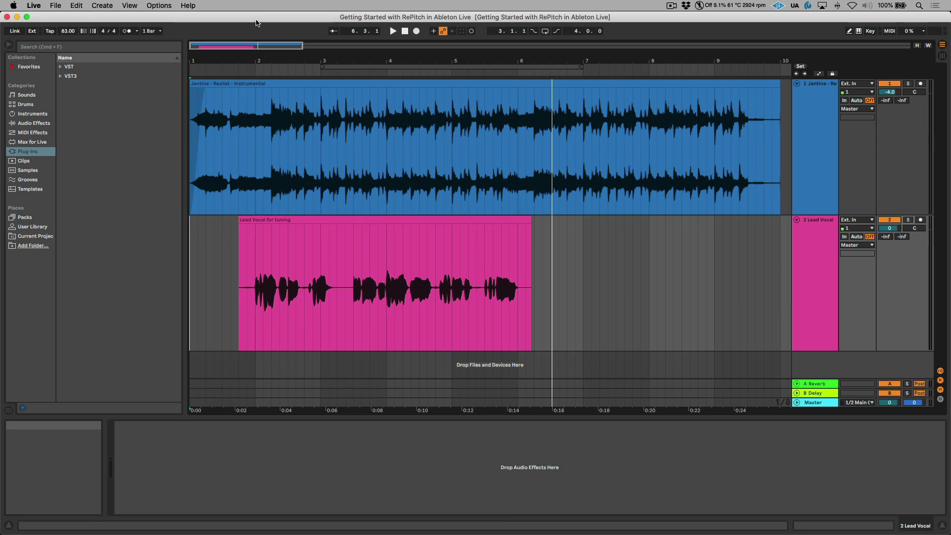
# - Add RePitch VST from VST3 > Synchro Arts to the Lead Vocal track
pyautogui.click(803, 288)
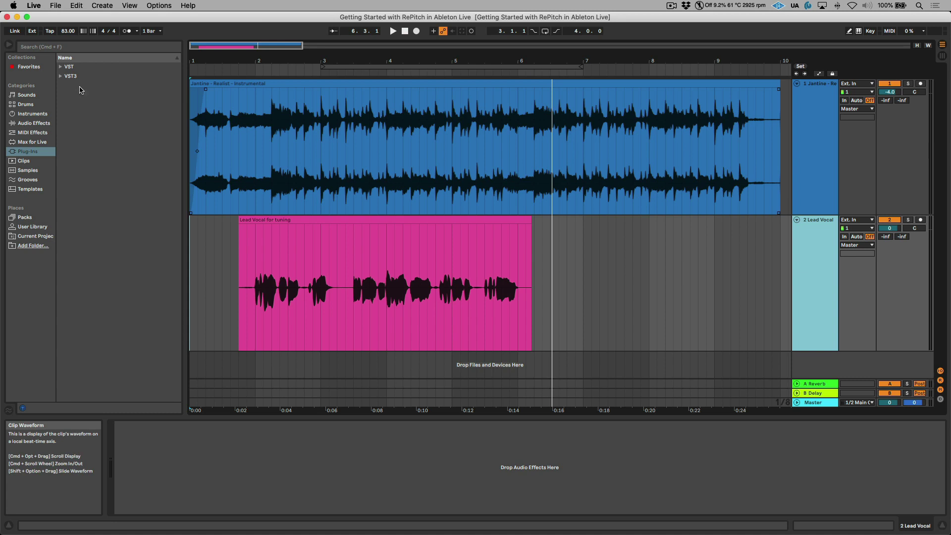
pyautogui.click(60, 77)
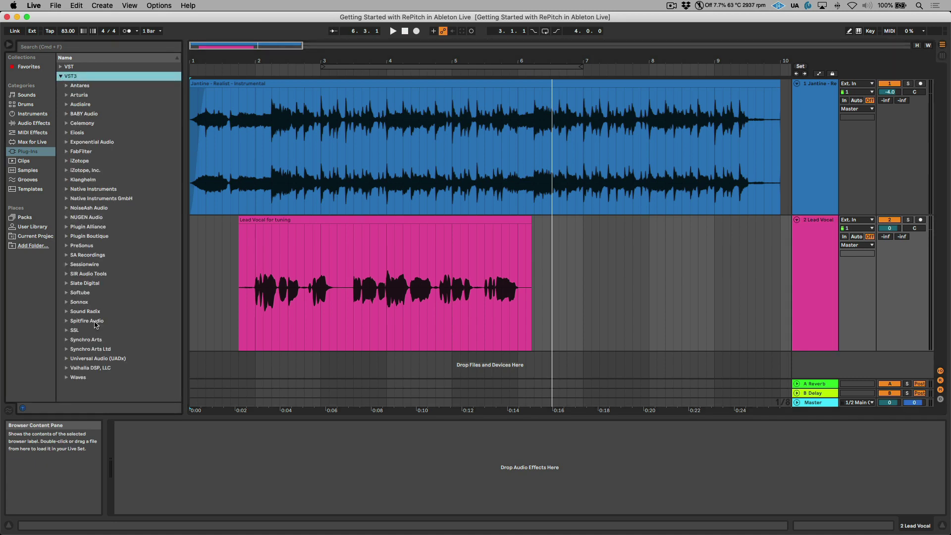
pyautogui.click(67, 340)
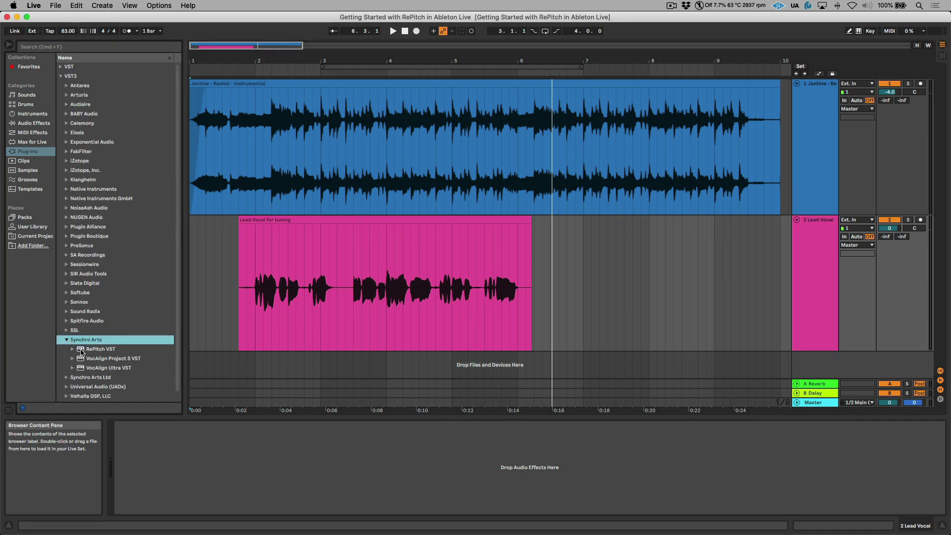
pyautogui.moveTo(81, 350); pyautogui.dragTo(168, 462)
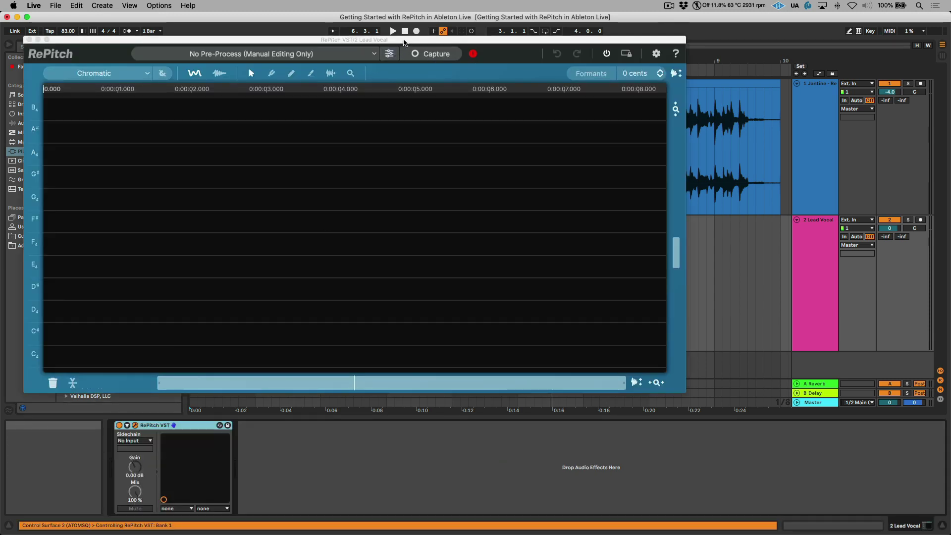
# - Move and enlarge the RePitch window, leaving macro processing on No Pre-Process (Manual Editing Only)
pyautogui.moveTo(404, 40); pyautogui.dragTo(455, 59)
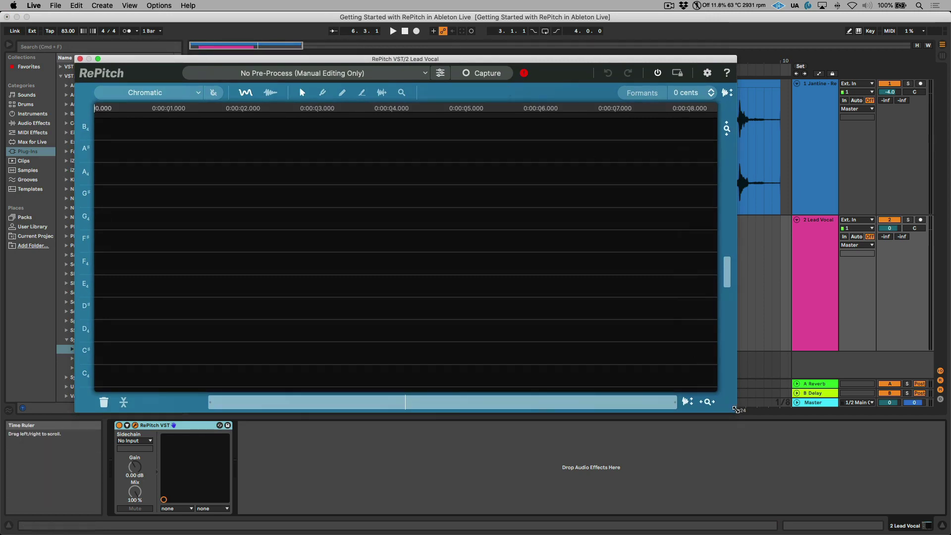
pyautogui.moveTo(726, 395); pyautogui.dragTo(859, 467)
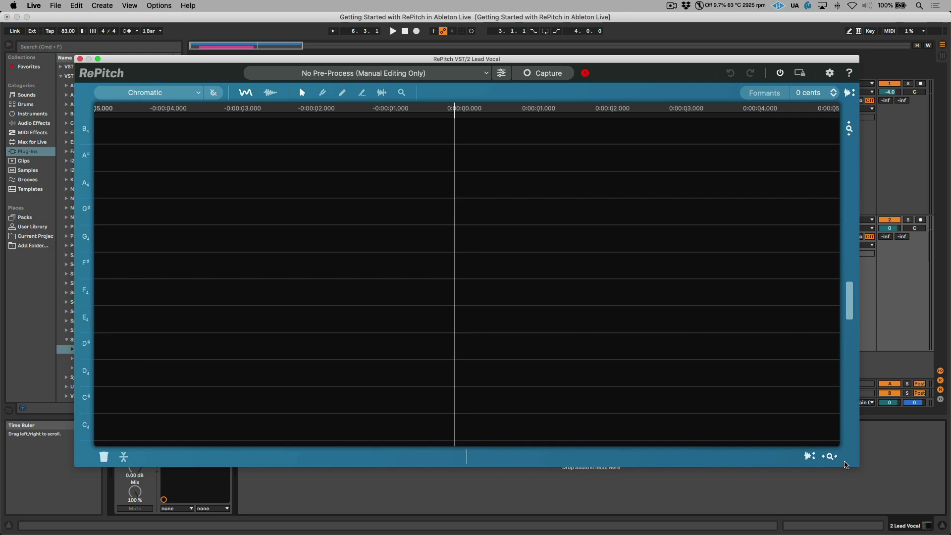
pyautogui.click(486, 74)
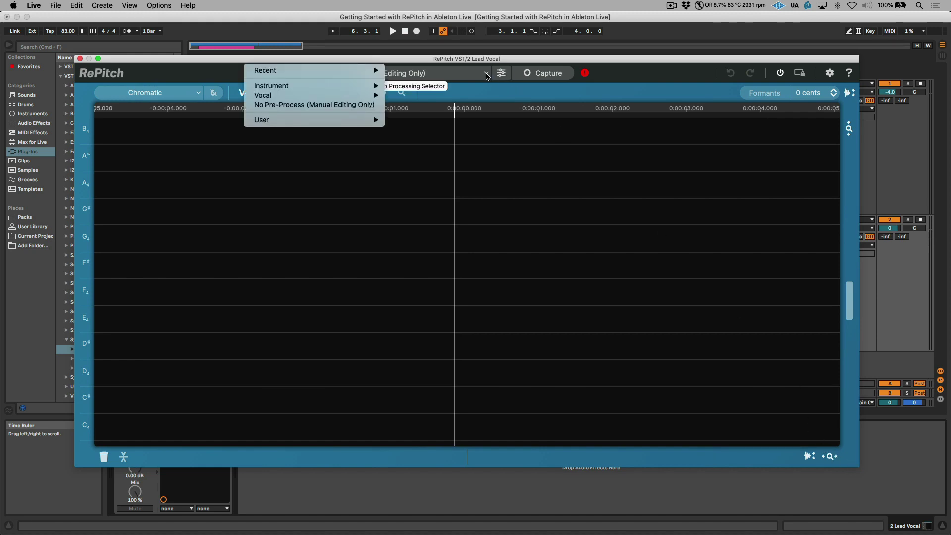
pyautogui.moveTo(380, 95)
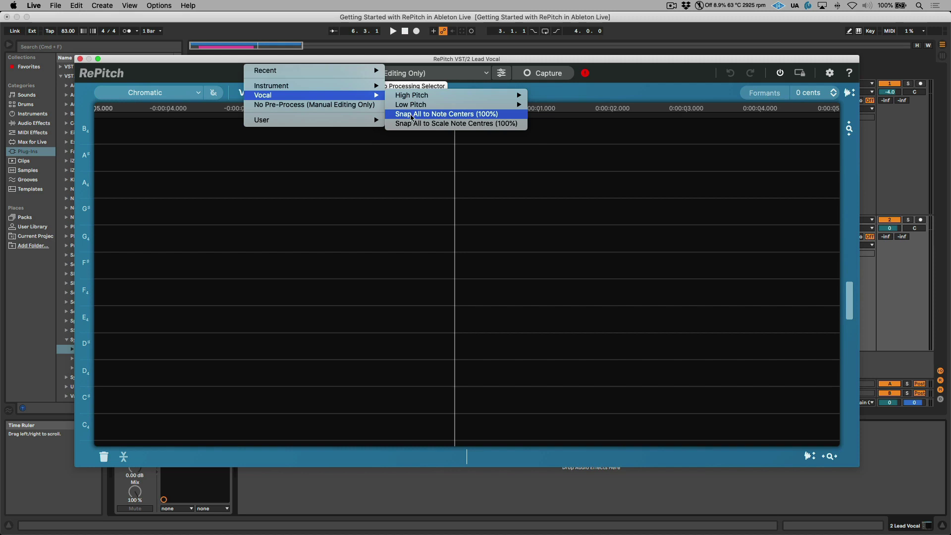
pyautogui.click(353, 110)
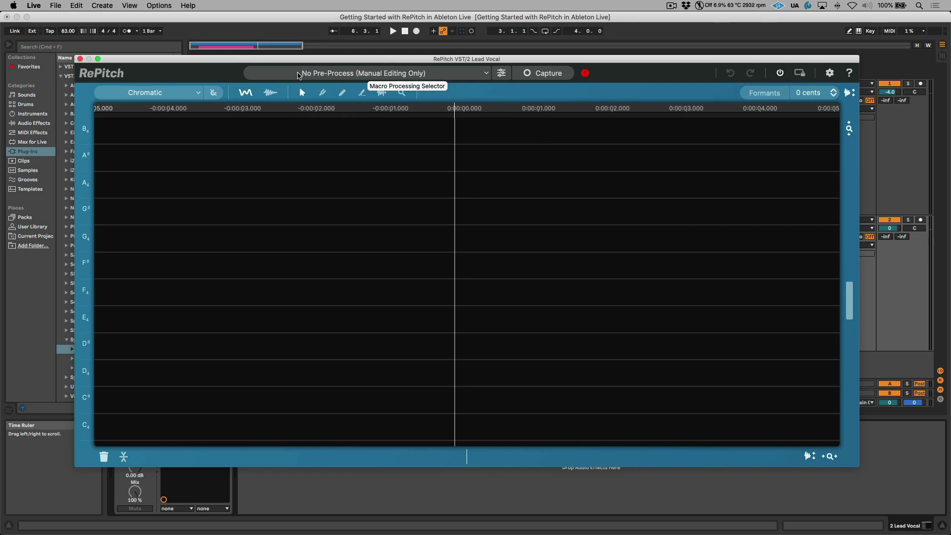
# - Arm Capture, select the 'Lead Vocal for tuning' clip, and play so RePitch records it
pyautogui.click(549, 74)
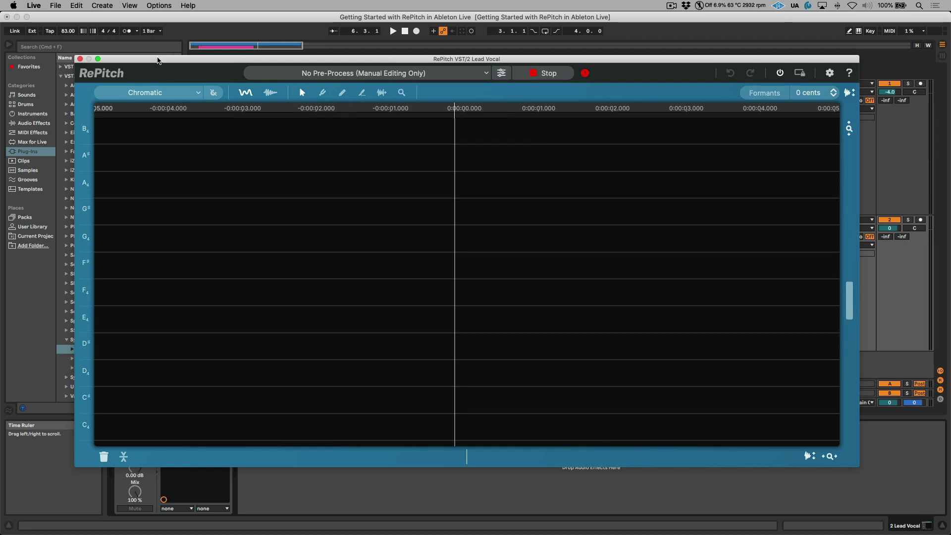
pyautogui.click(80, 58)
pyautogui.click(394, 218)
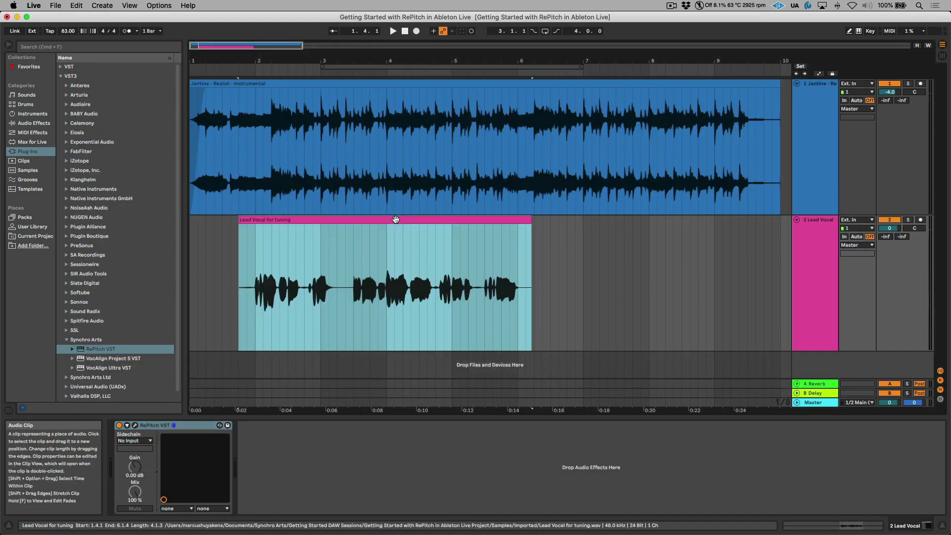
pyautogui.click(135, 426)
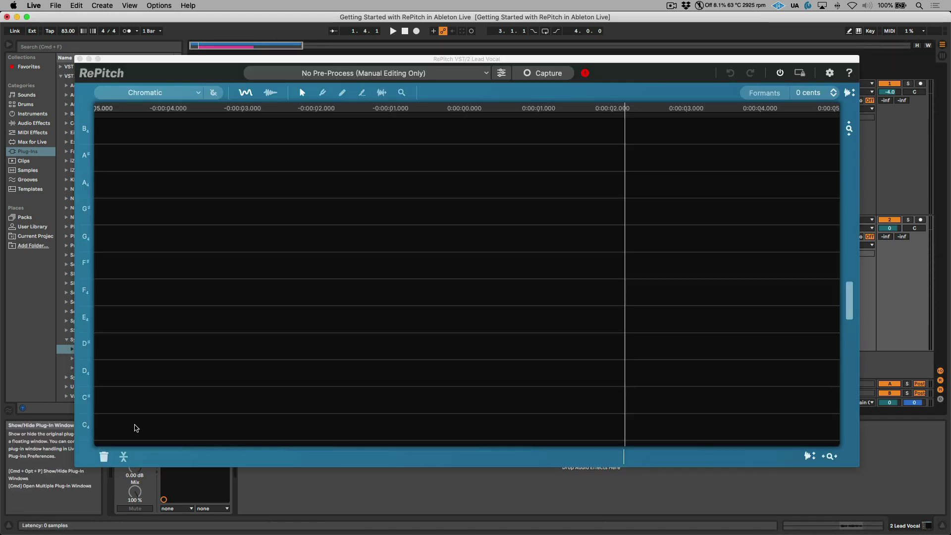
pyautogui.press('space')
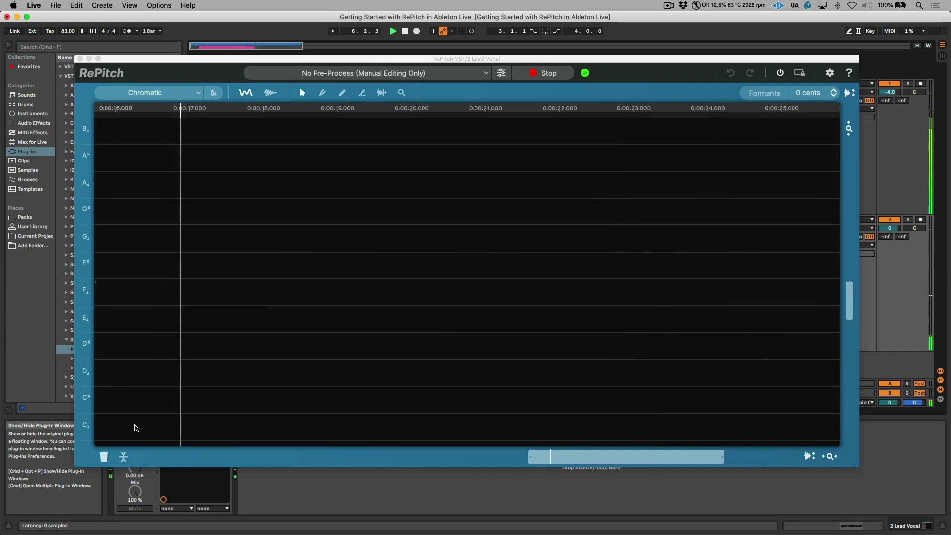
# - Stop playback to end the capture and let RePitch analyse the vocal
pyautogui.press('space')
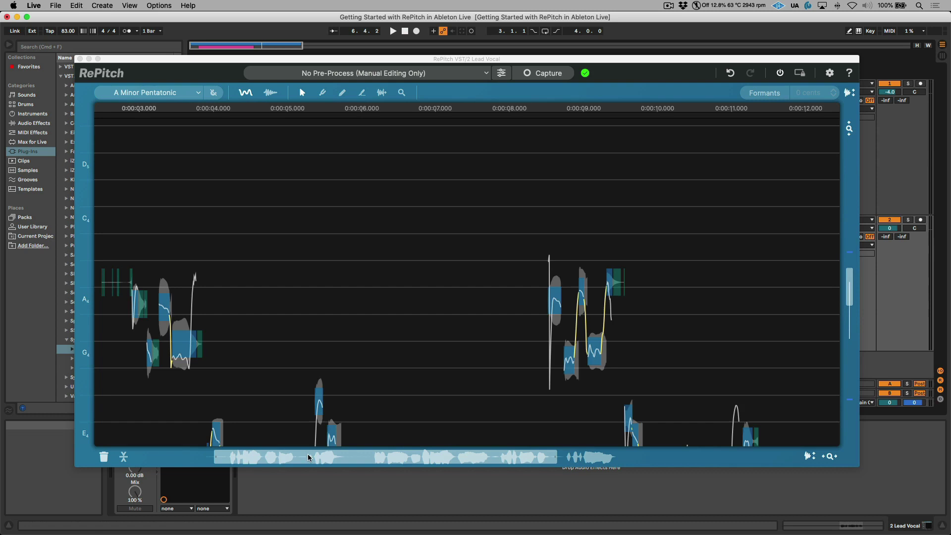
pyautogui.click(266, 461)
pyautogui.hscroll(5, 266, 461)
pyautogui.hscroll(-5, 262, 462)
pyautogui.hscroll(2, 260, 463)
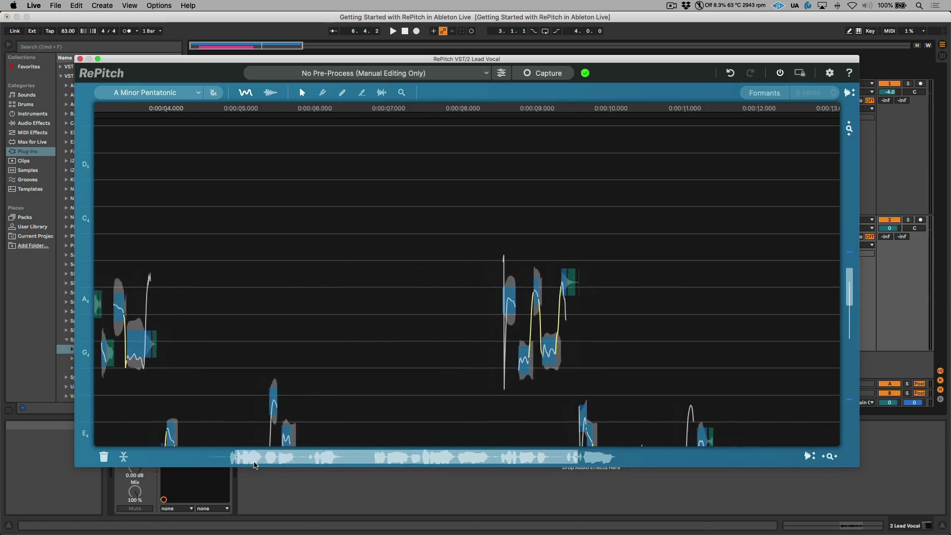
pyautogui.hscroll(-1, 255, 465)
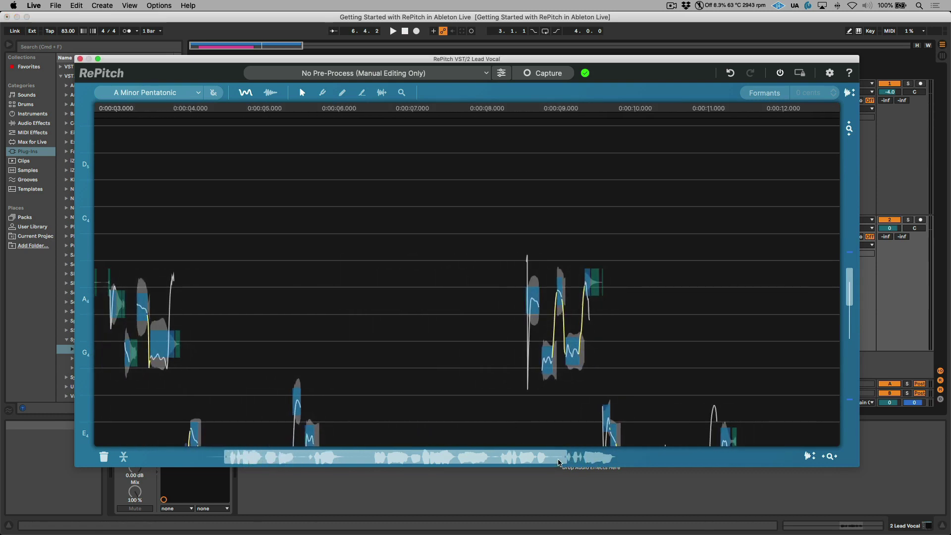
# - Zoom in on roughly 2.7–7 seconds and show more pitch rows to inspect the notes
pyautogui.moveTo(566, 459); pyautogui.dragTo(498, 461)
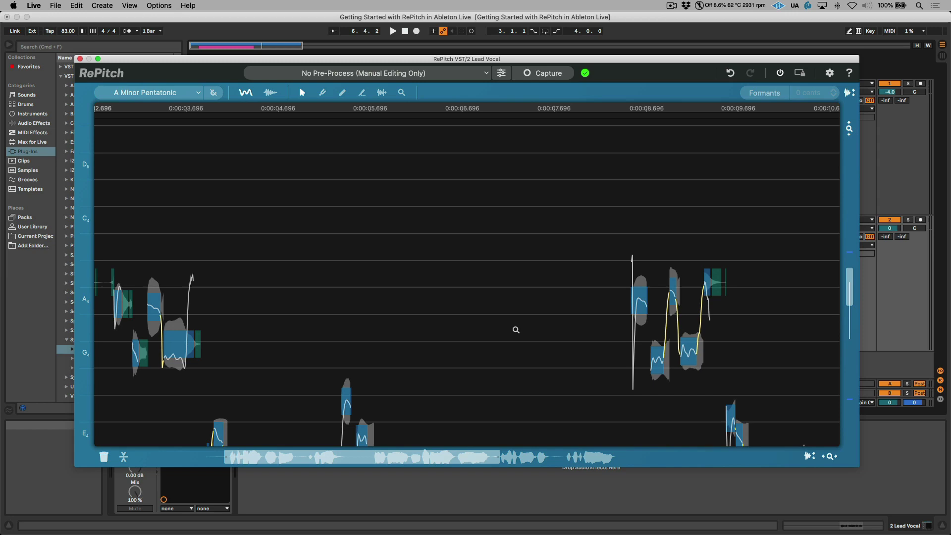
pyautogui.moveTo(516, 330); pyautogui.dragTo(514, 289)
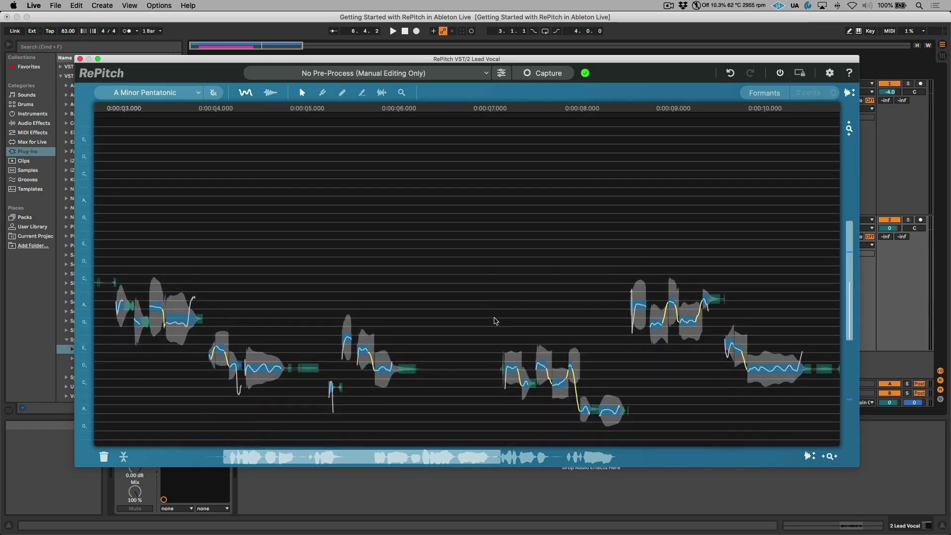
pyautogui.scroll(-5, 495, 320)
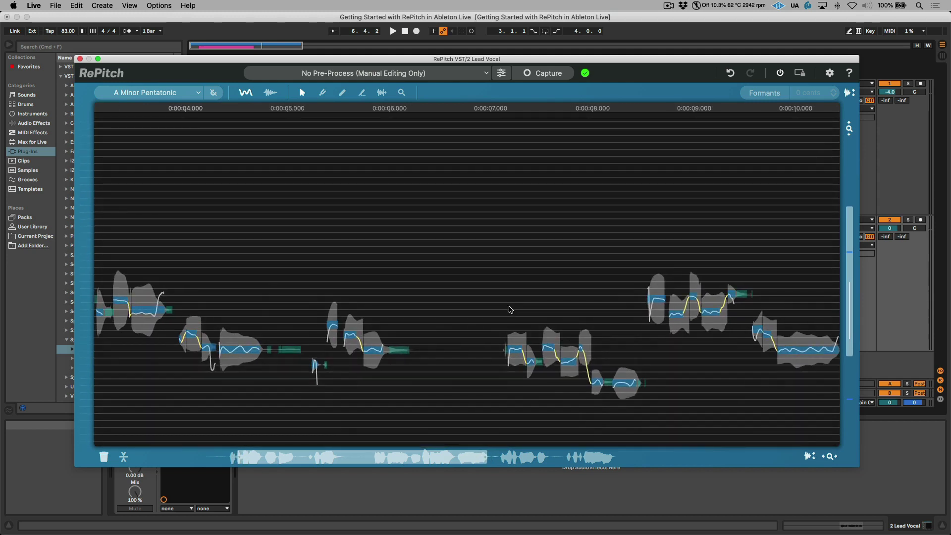
pyautogui.scroll(2, 510, 309)
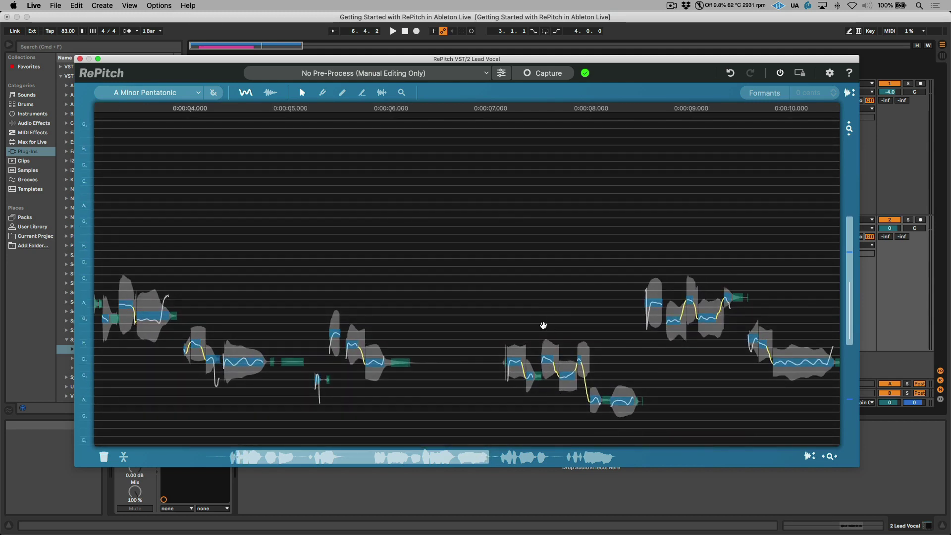
pyautogui.scroll(-3, 540, 327)
pyautogui.hscroll(-2, 540, 327)
pyautogui.hscroll(2, 583, 244)
pyautogui.scroll(-1, 575, 235)
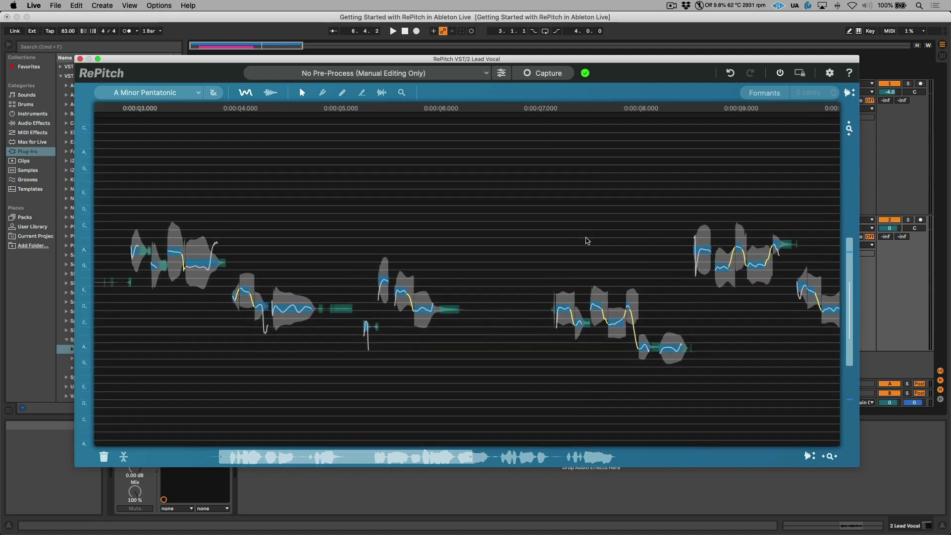
pyautogui.hscroll(2, 575, 235)
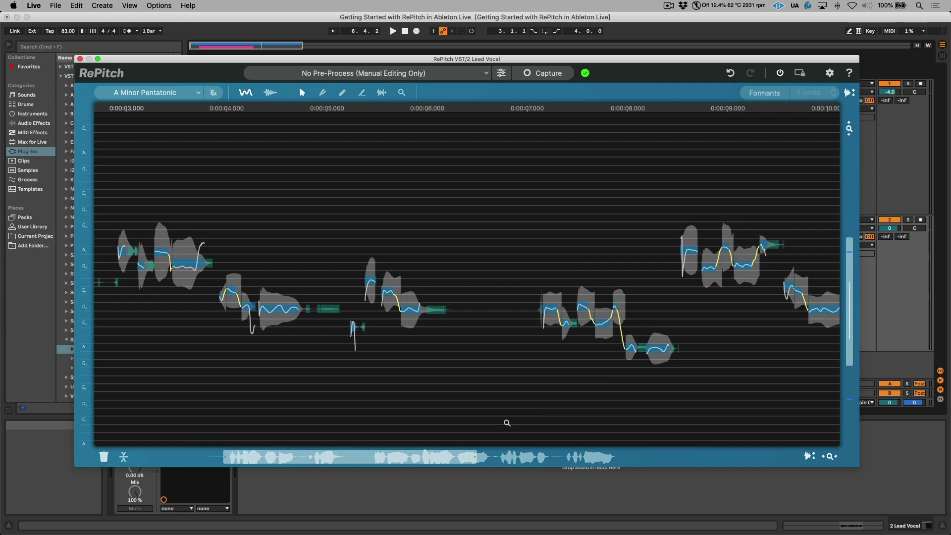
pyautogui.moveTo(485, 459); pyautogui.dragTo(541, 458)
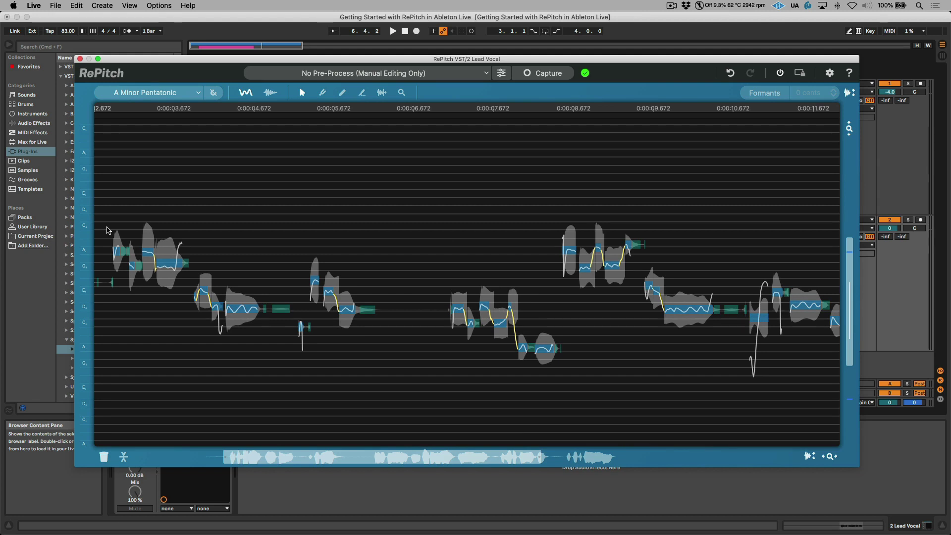
pyautogui.press('space')
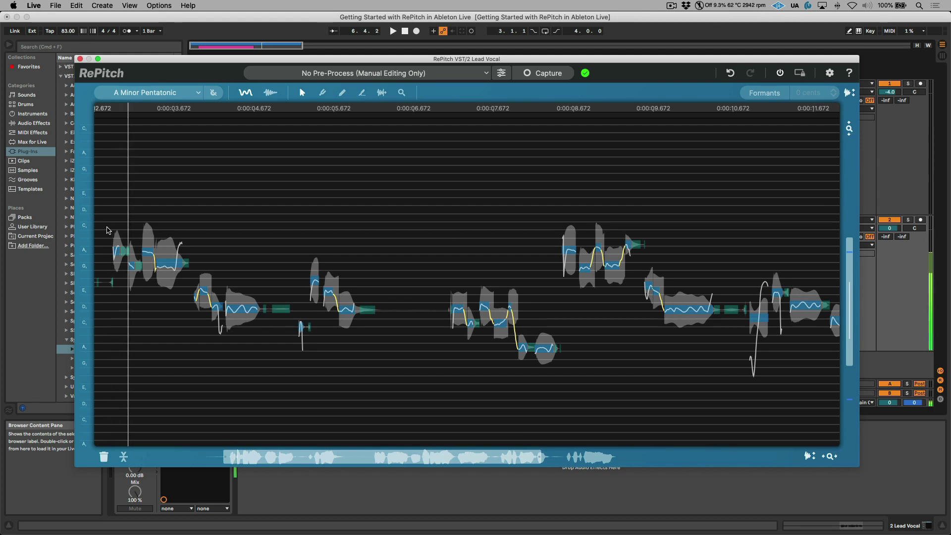
pyautogui.press('space')
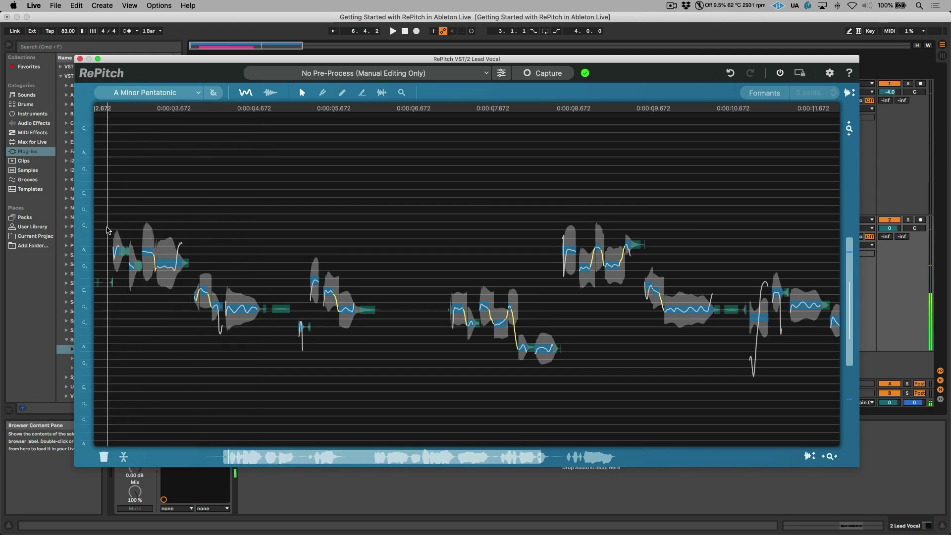
pyautogui.click(441, 278)
pyautogui.press('space')
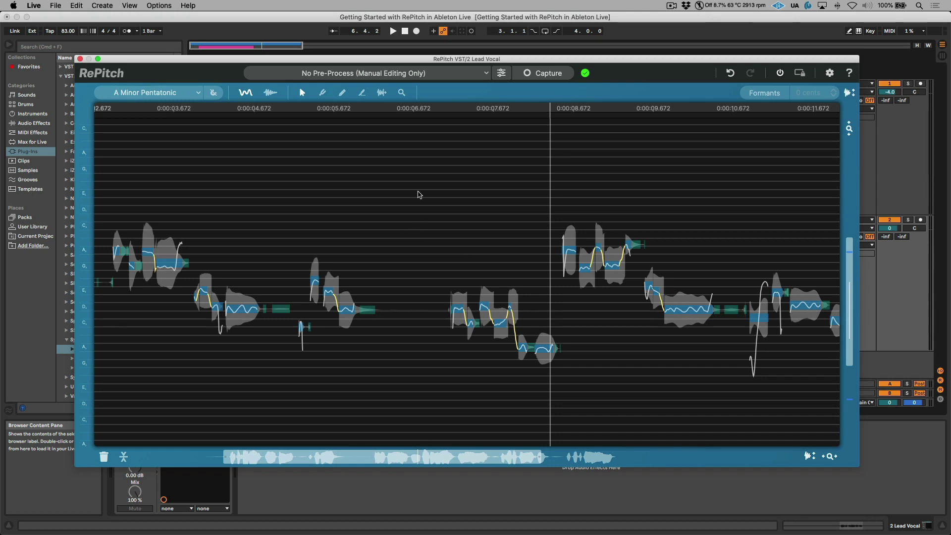
pyautogui.moveTo(418, 194); pyautogui.dragTo(699, 396)
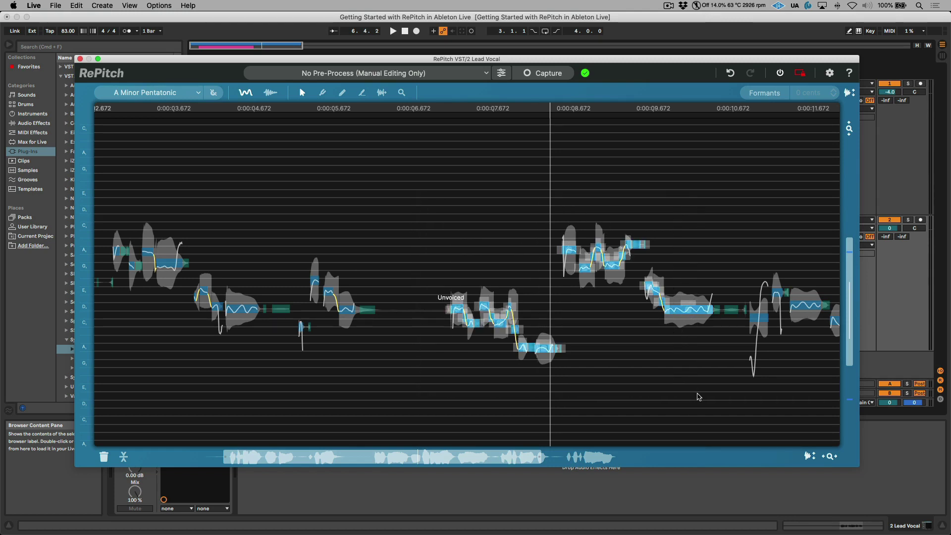
pyautogui.press('z')
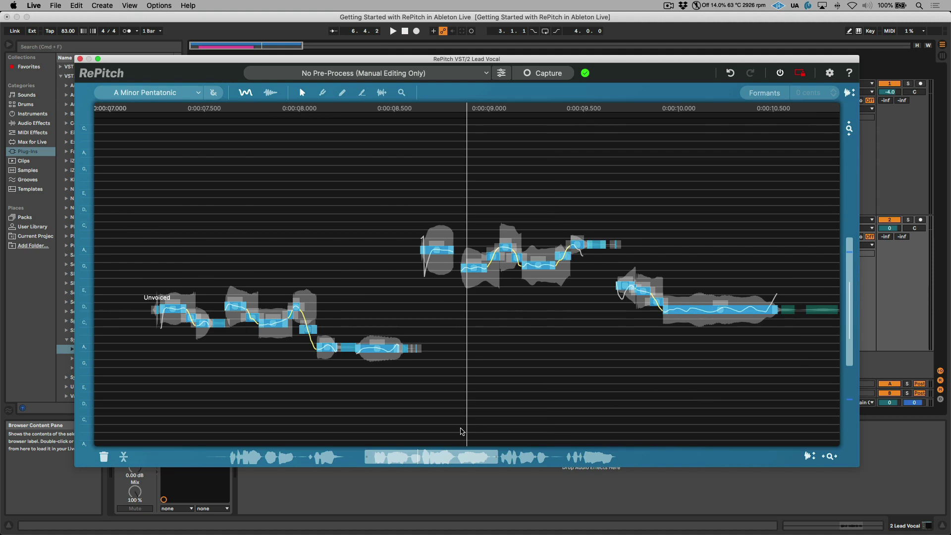
pyautogui.moveTo(451, 463); pyautogui.dragTo(655, 461)
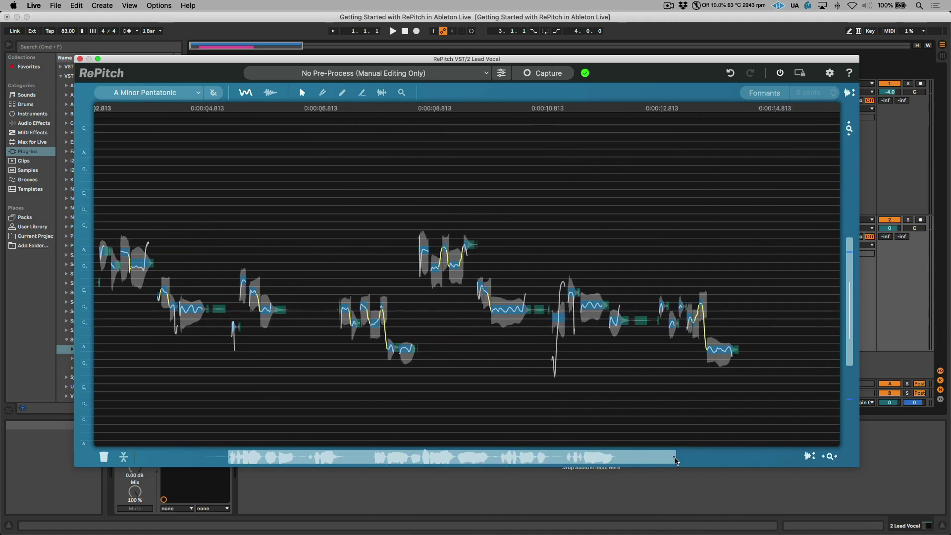
# - Select all the lead vocal notes, starting the view around 2–3 seconds
pyautogui.moveTo(229, 456); pyautogui.dragTo(209, 457)
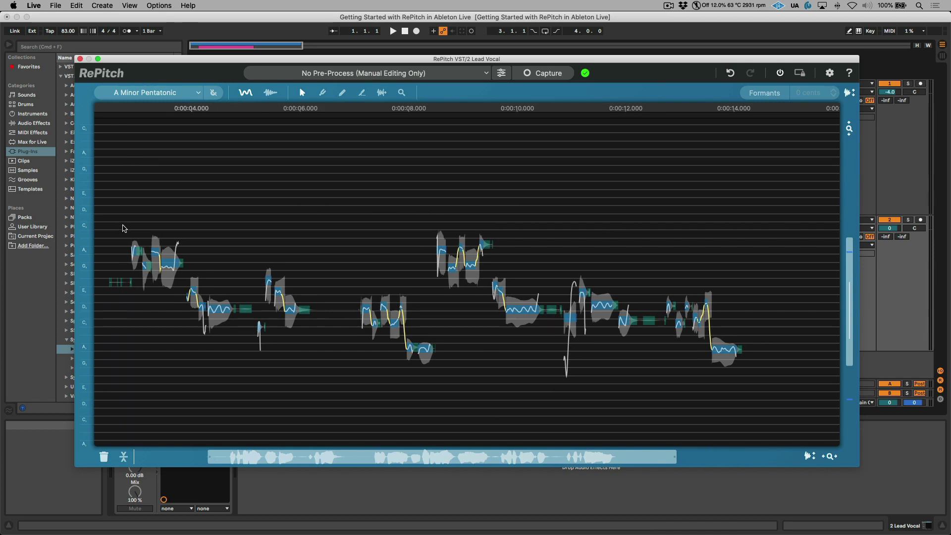
pyautogui.moveTo(117, 192); pyautogui.dragTo(561, 386)
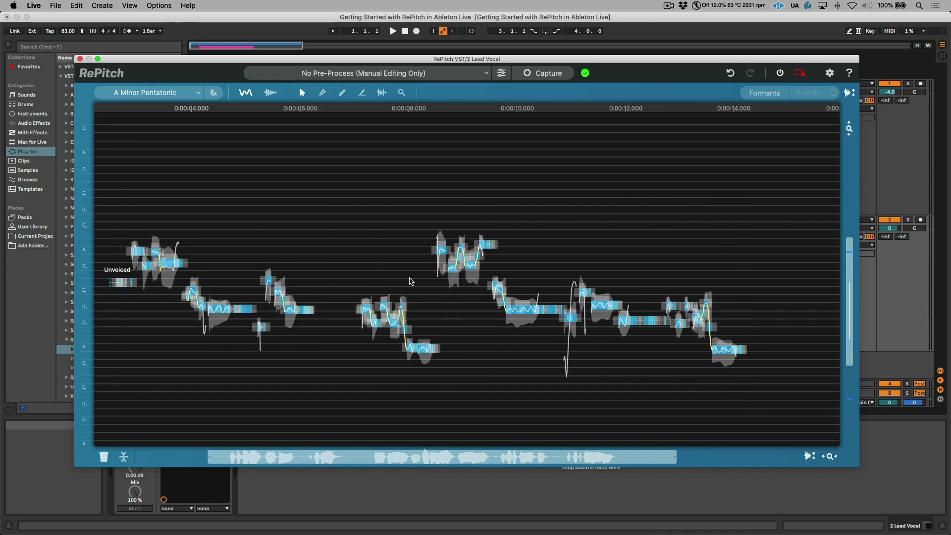
pyautogui.scroll(6, 411, 269)
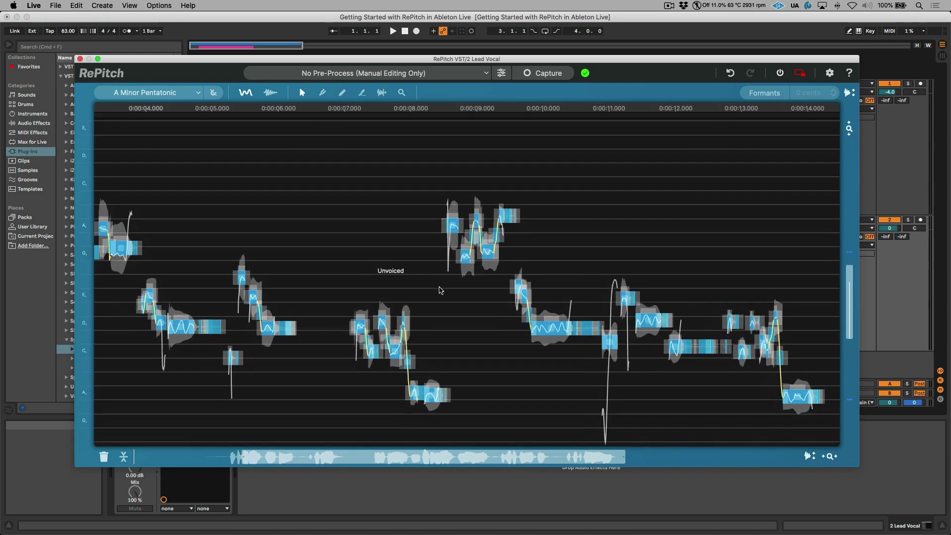
pyautogui.moveTo(322, 216); pyautogui.dragTo(375, 191)
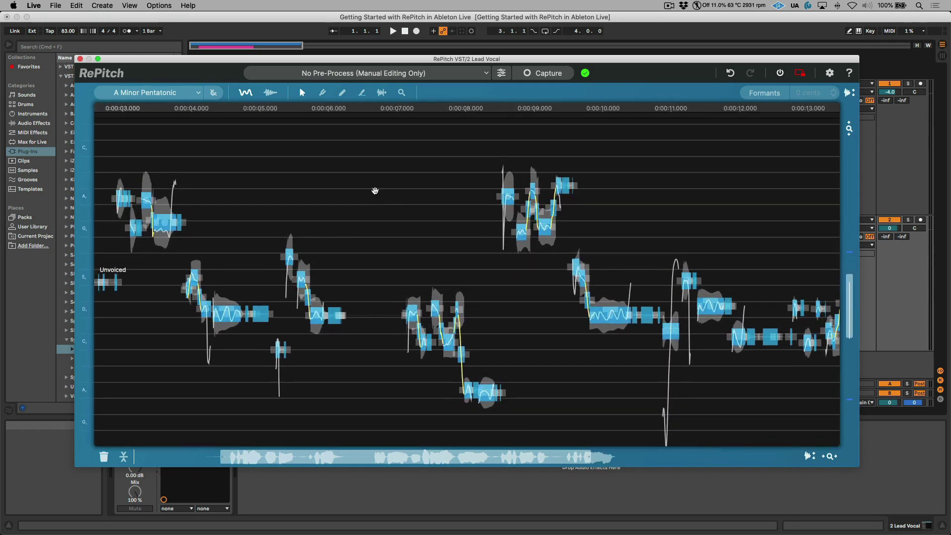
# - Apply 100% Center Notes correction, compare against 0% during playback, then restore 100%
pyautogui.click(326, 94)
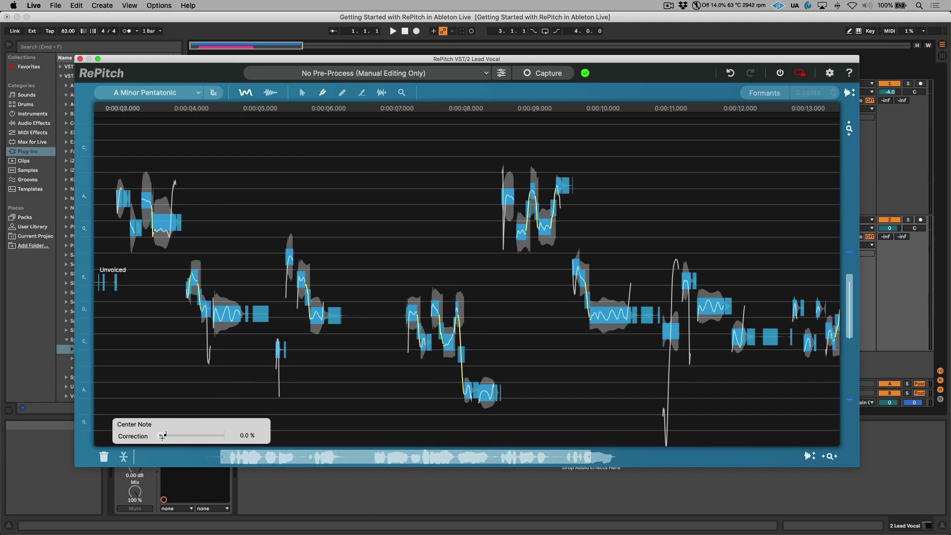
pyautogui.moveTo(162, 437); pyautogui.dragTo(267, 436)
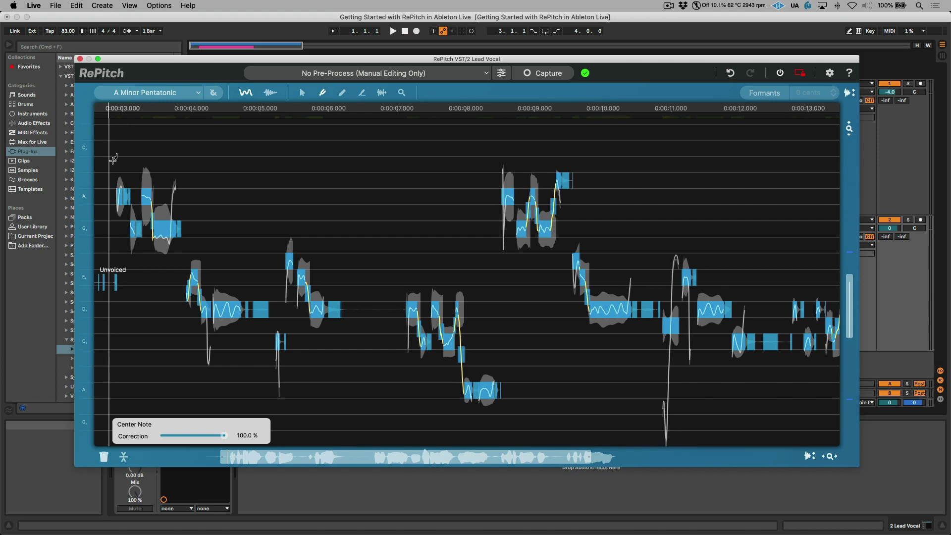
pyautogui.press('space')
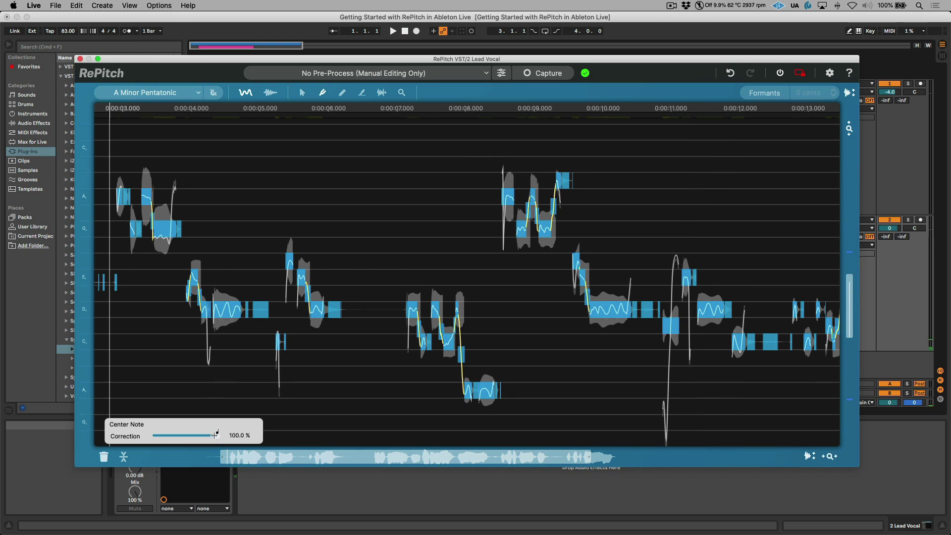
pyautogui.moveTo(214, 435); pyautogui.dragTo(109, 432)
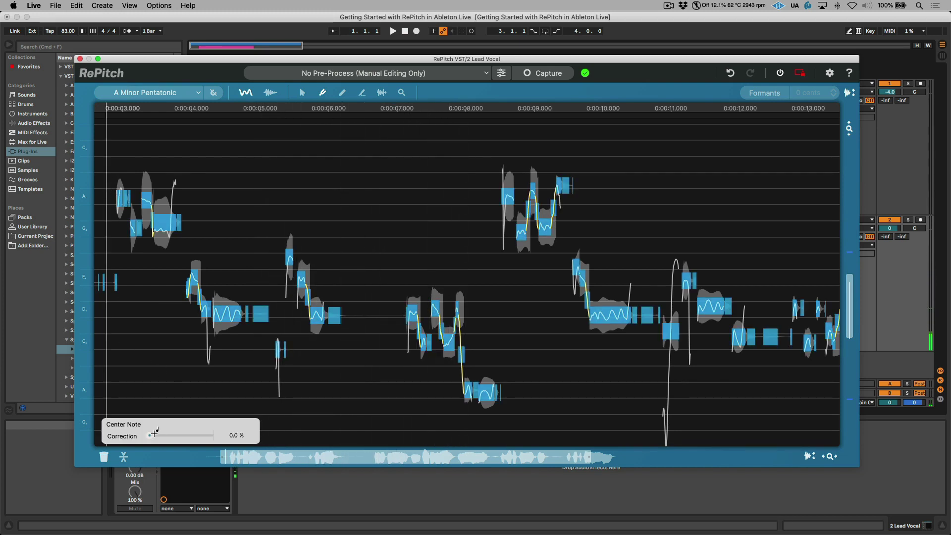
pyautogui.moveTo(150, 435); pyautogui.dragTo(249, 431)
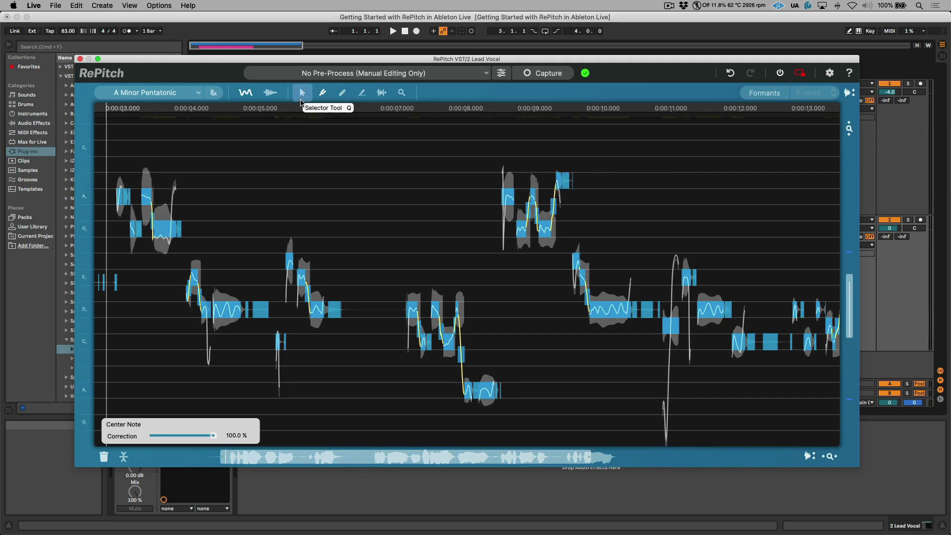
# - Zoom in on 3–6 seconds, split the long note, and move its part to G4 at 0 cents
pyautogui.click(301, 97)
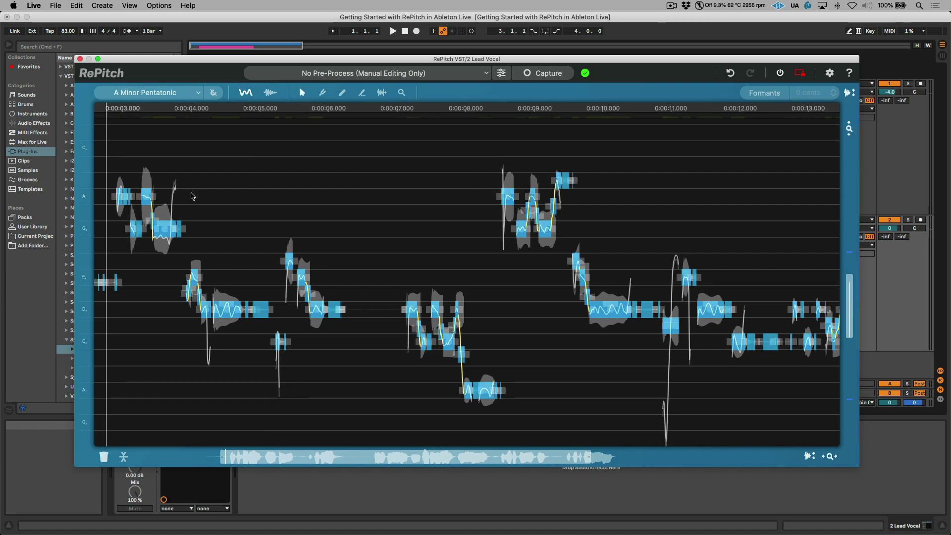
pyautogui.click(172, 171)
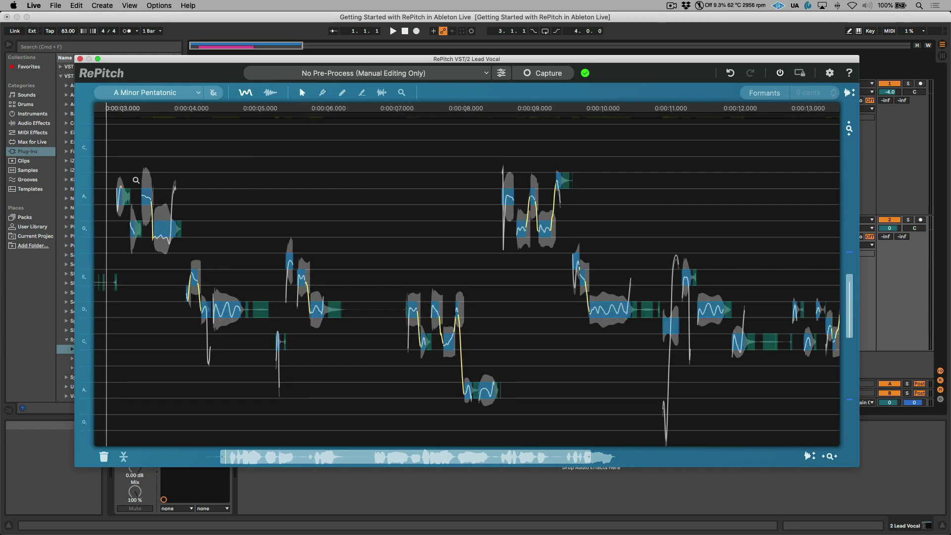
pyautogui.moveTo(135, 179); pyautogui.dragTo(308, 220)
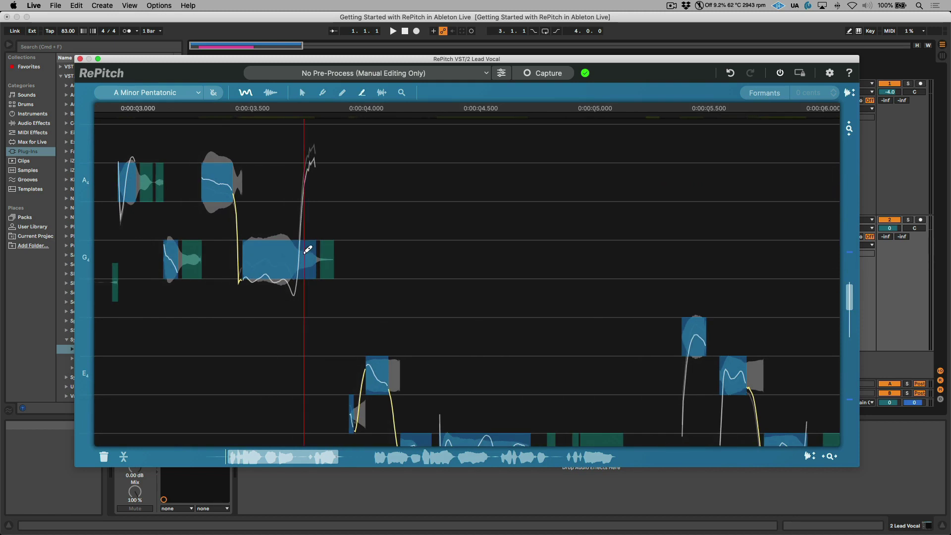
pyautogui.click(300, 264)
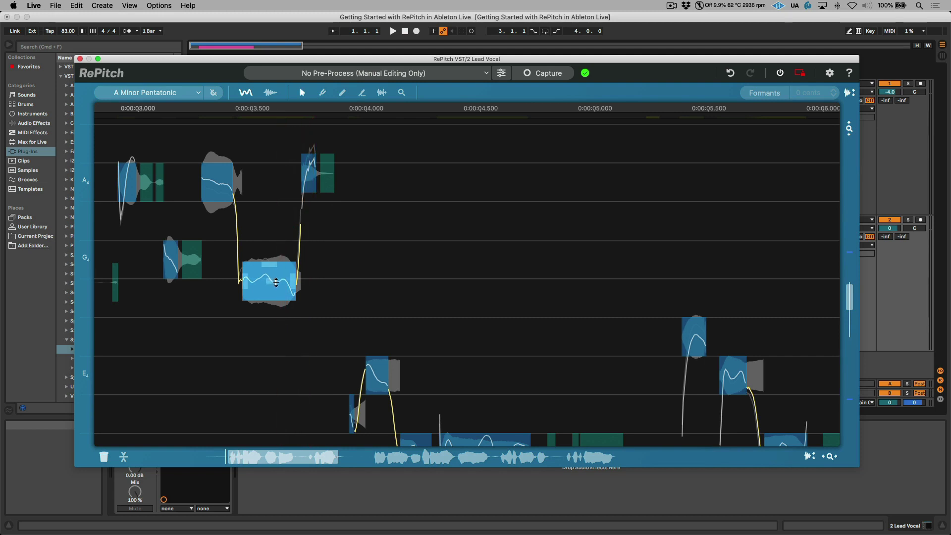
pyautogui.moveTo(276, 282); pyautogui.dragTo(275, 257)
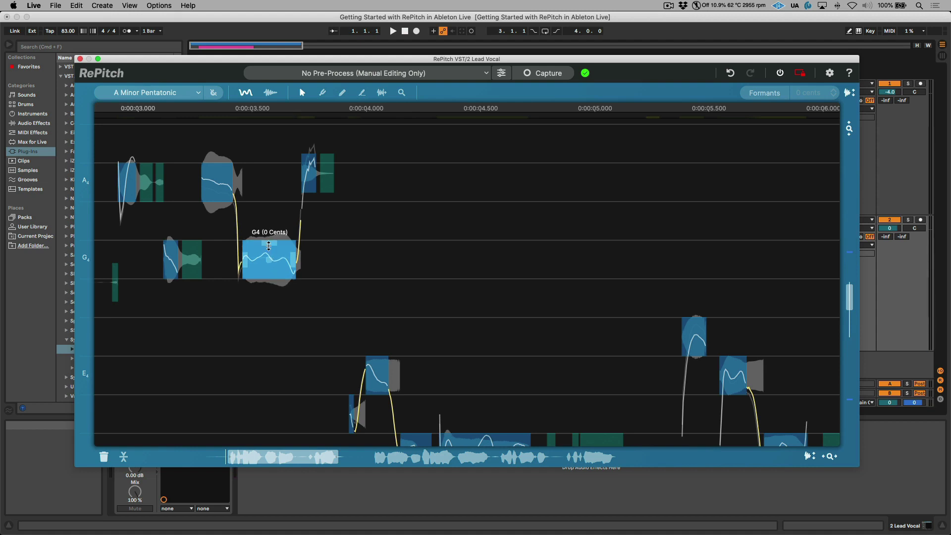
# - Redraw the pitch glide into the G4 note and play back the edited vocal
pyautogui.scroll(6, 268, 238)
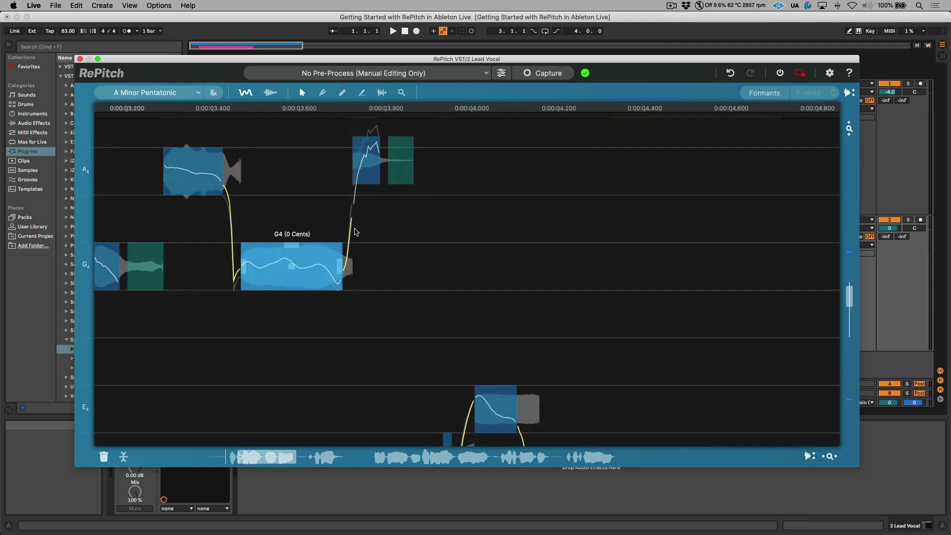
pyautogui.moveTo(236, 252); pyautogui.dragTo(242, 261)
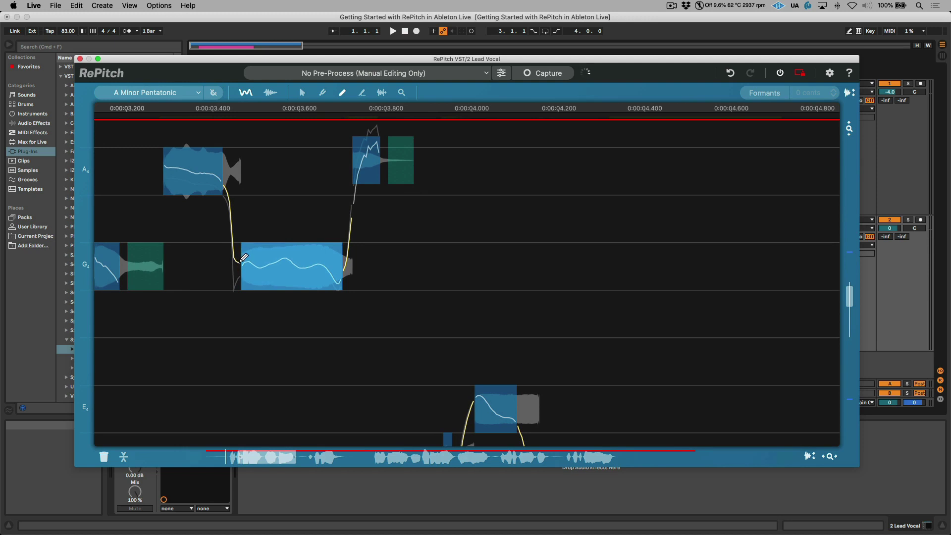
pyautogui.scroll(-6, 384, 314)
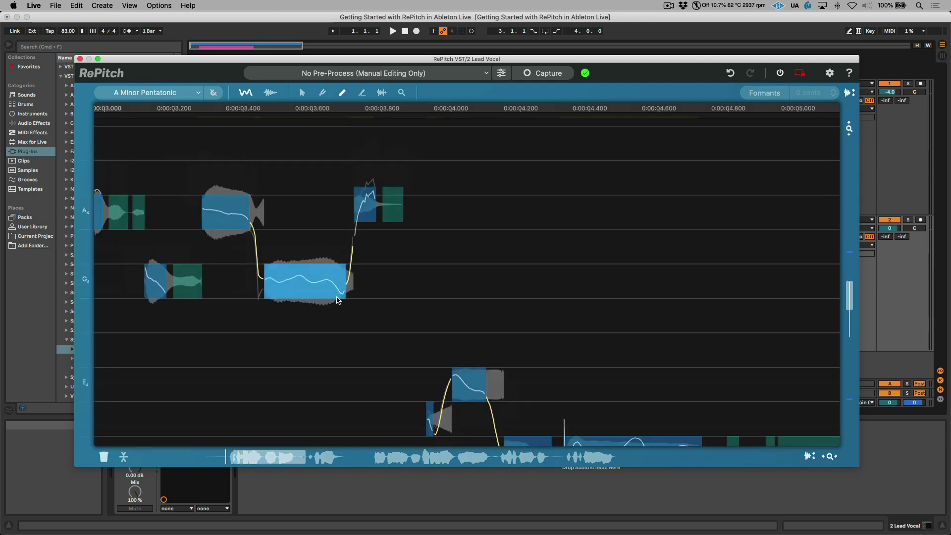
pyautogui.scroll(-2, 283, 280)
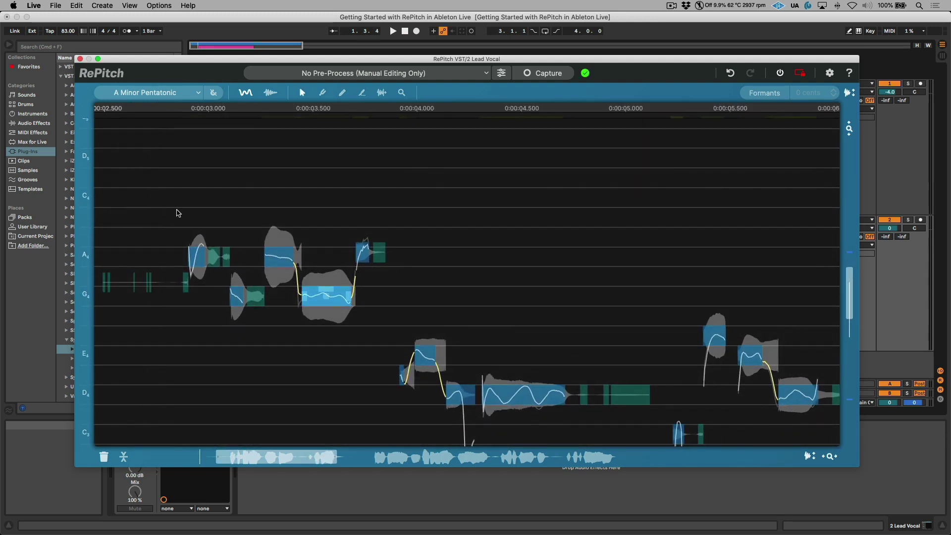
pyautogui.press('space')
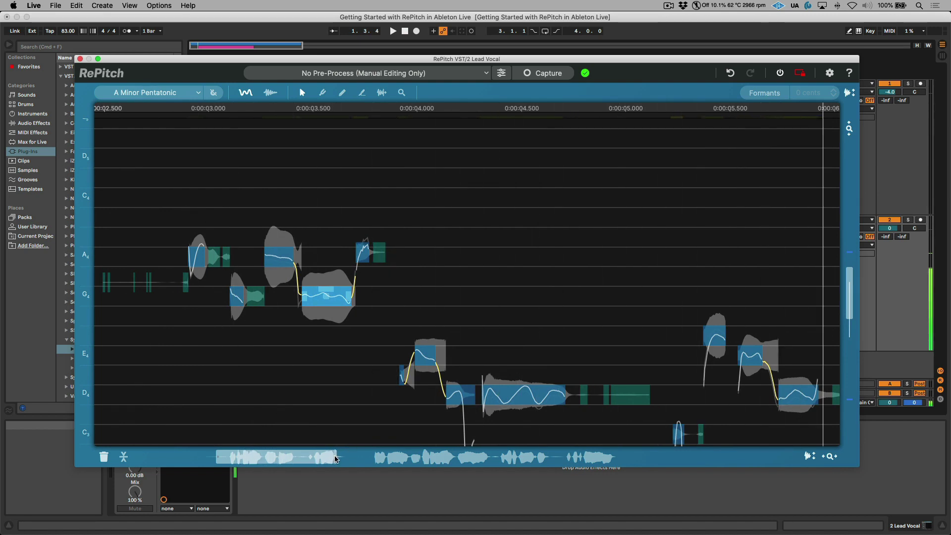
pyautogui.scroll(-3, 378, 308)
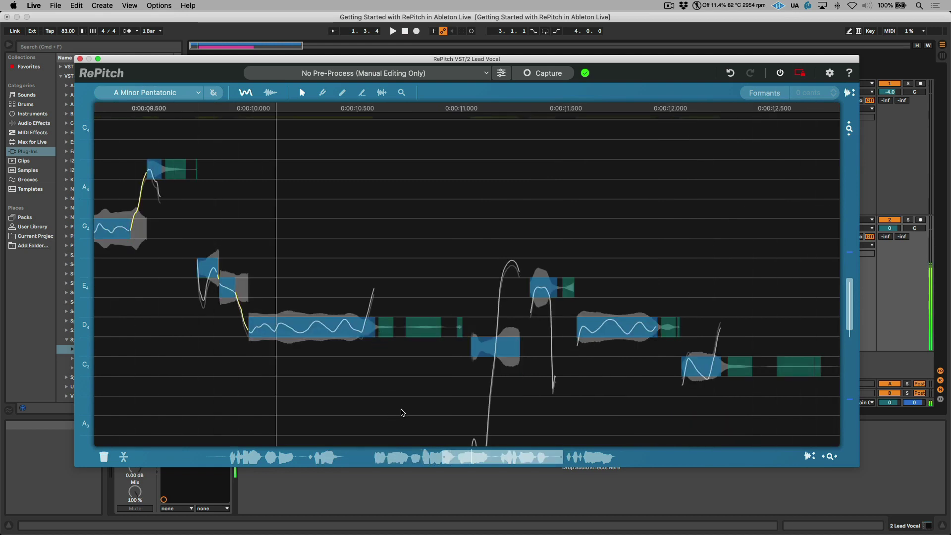
pyautogui.moveTo(479, 462); pyautogui.dragTo(620, 456)
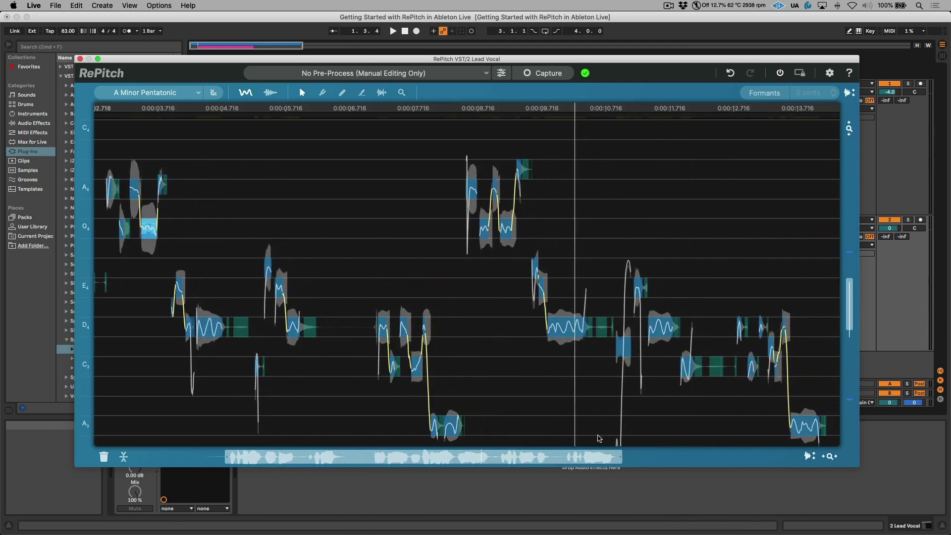
# - Close RePitch, then Freeze and Flatten the Lead Vocal track
pyautogui.click(80, 59)
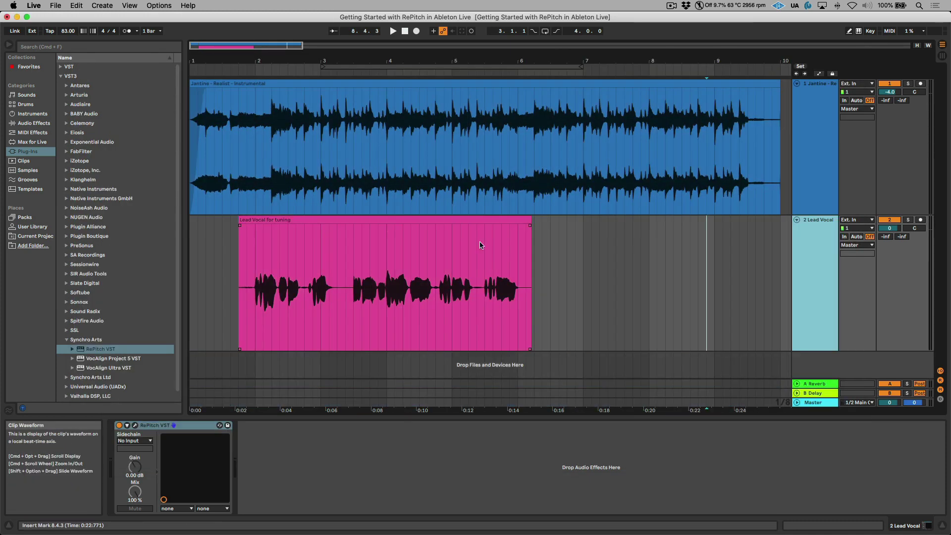
pyautogui.click(818, 291)
pyautogui.rightClick(819, 290)
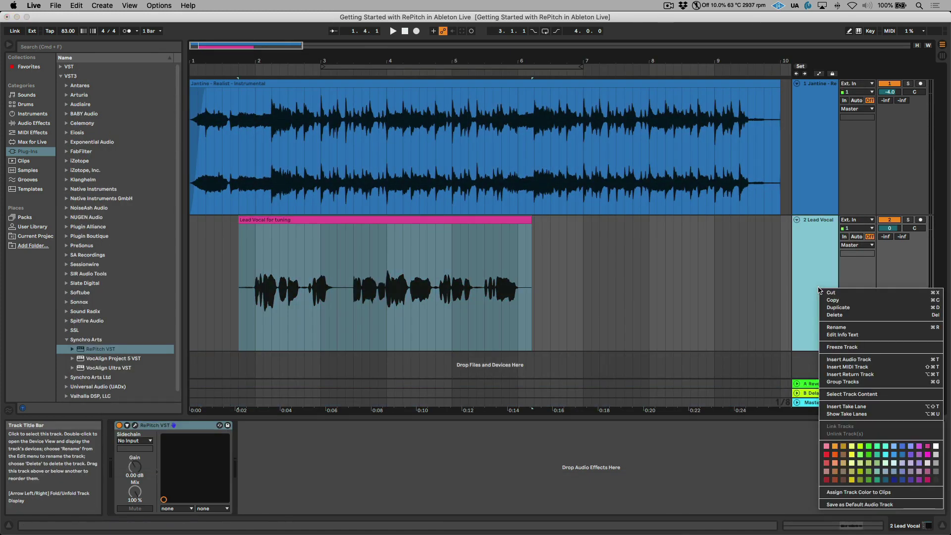
pyautogui.click(842, 347)
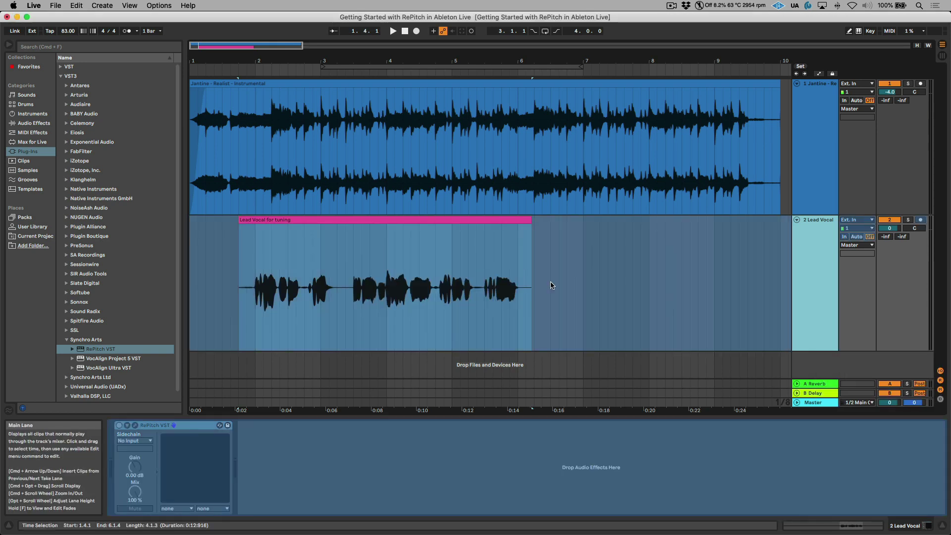
pyautogui.rightClick(805, 258)
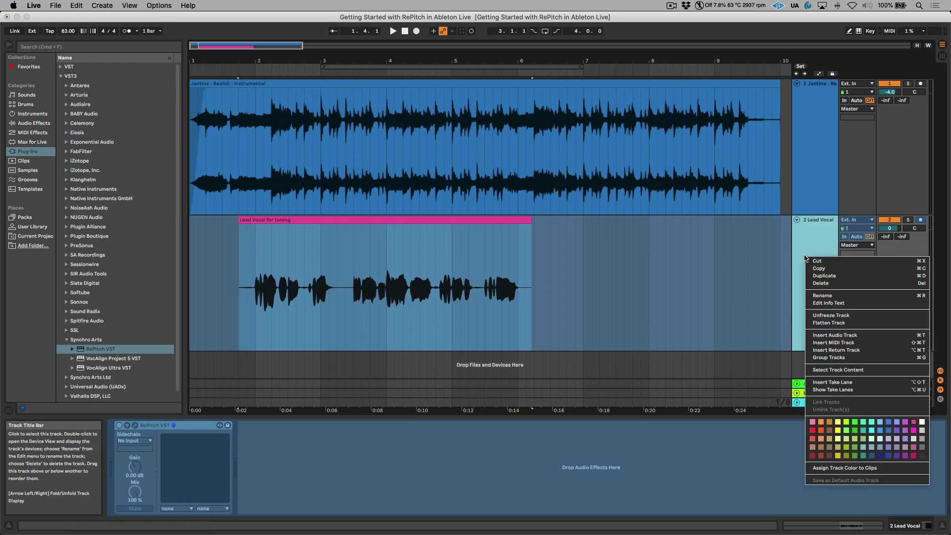
pyautogui.click(821, 323)
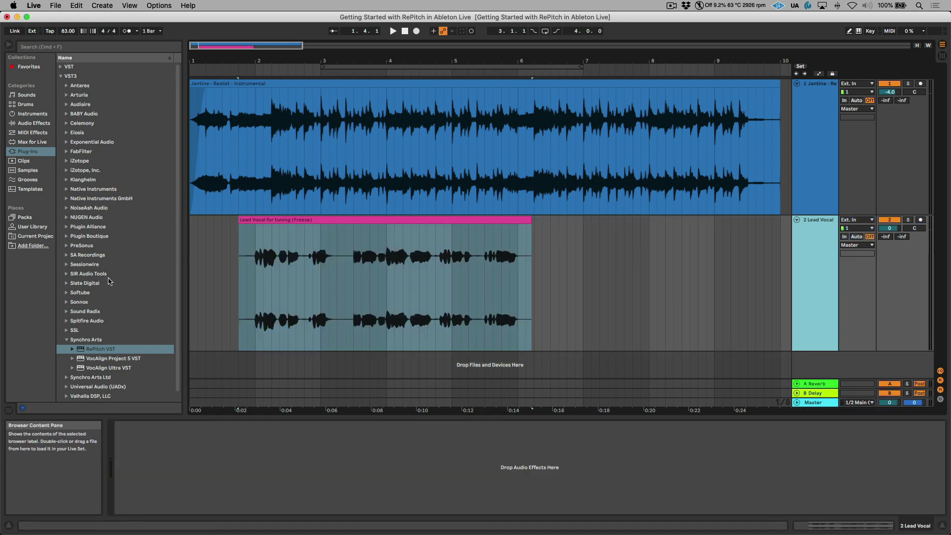
# - Add FabFilter Pro-Q 3 to the Lead Vocal track, close its window, and return to the song start
pyautogui.click(68, 152)
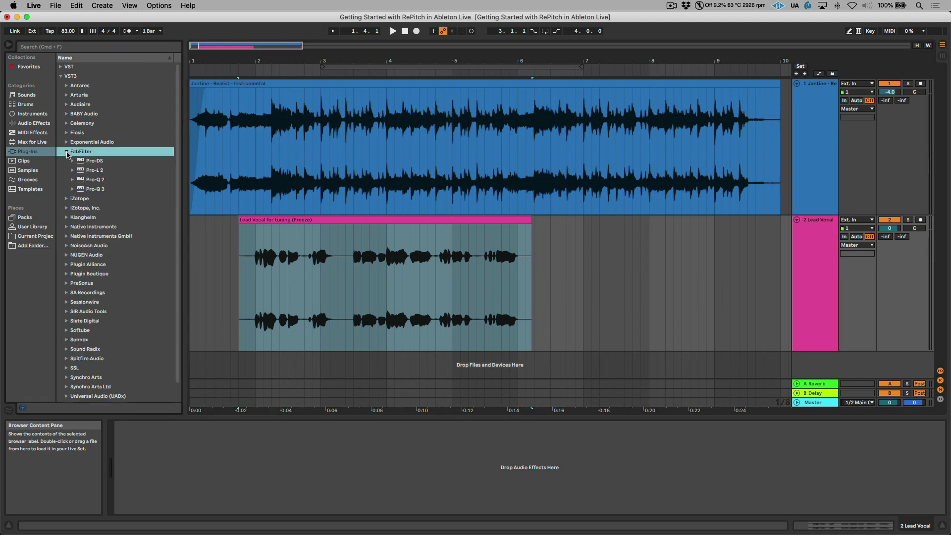
pyautogui.moveTo(81, 191); pyautogui.dragTo(219, 285)
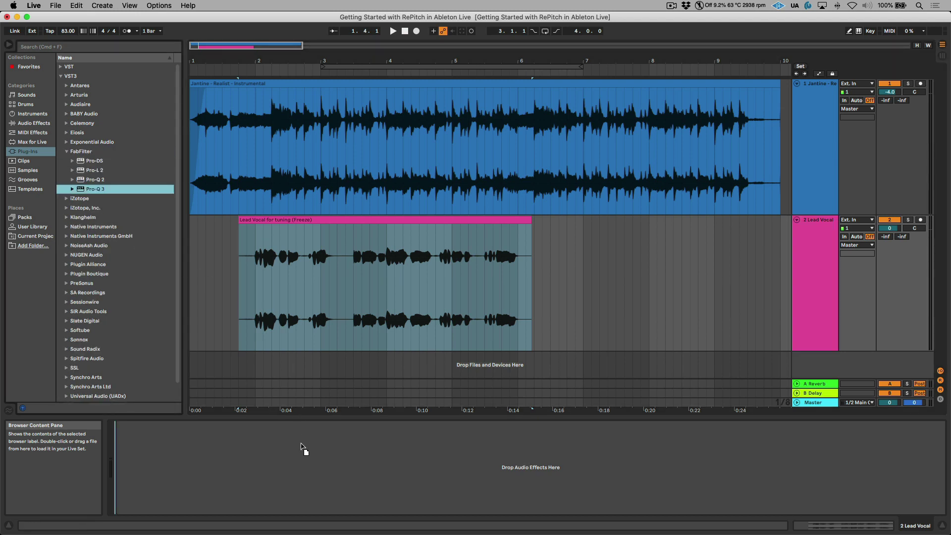
pyautogui.moveTo(304, 462); pyautogui.dragTo(302, 460)
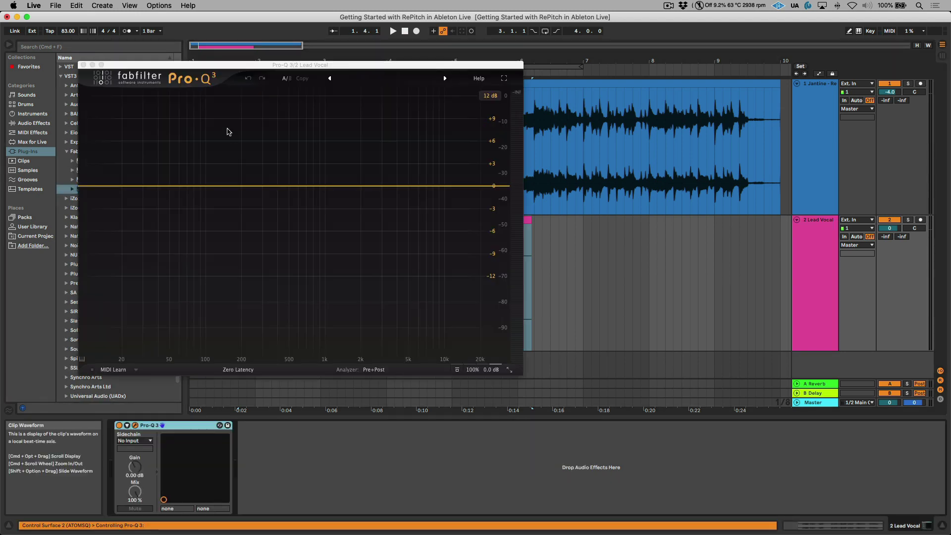
pyautogui.moveTo(125, 62); pyautogui.dragTo(284, 78)
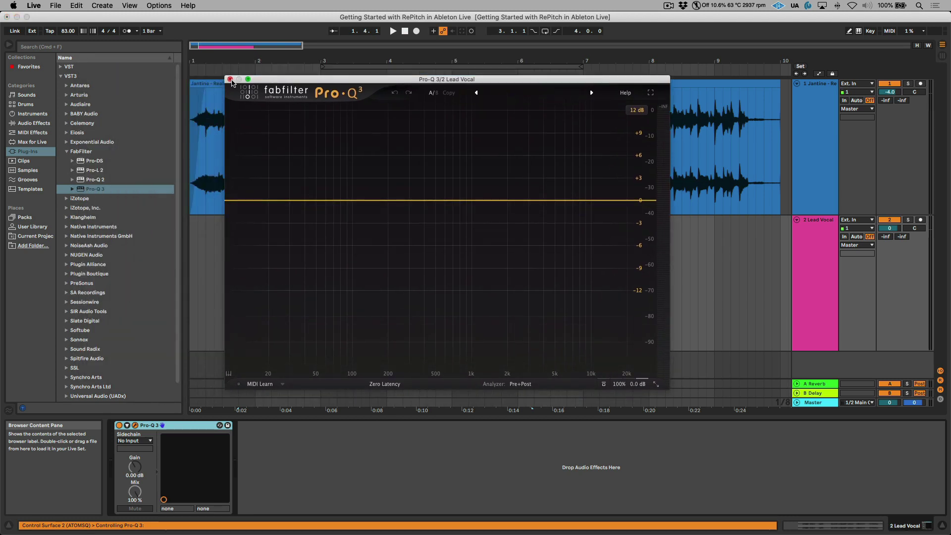
pyautogui.click(230, 80)
pyautogui.click(239, 124)
pyautogui.press('Home')
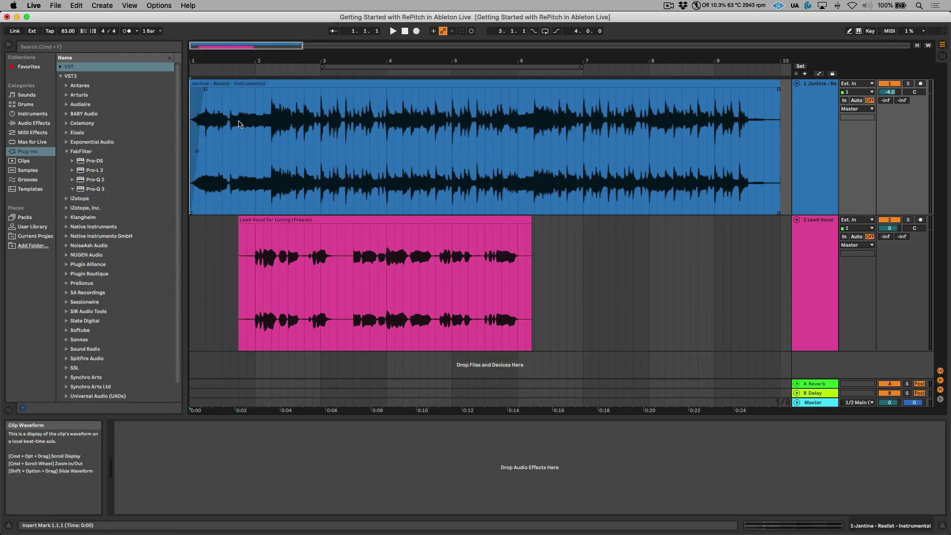